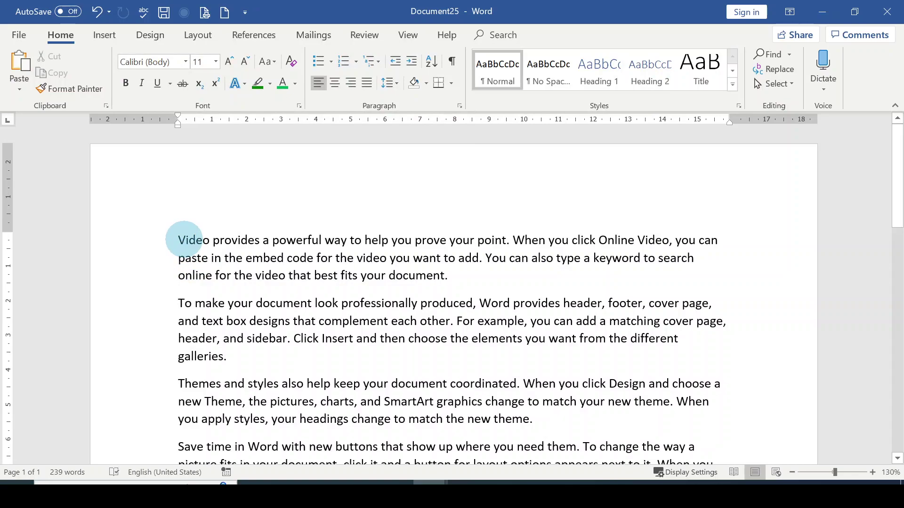
- Turn the V of 'Video' into a dropped capital spanning three lines
left_click_drag(178, 239, 187, 249)
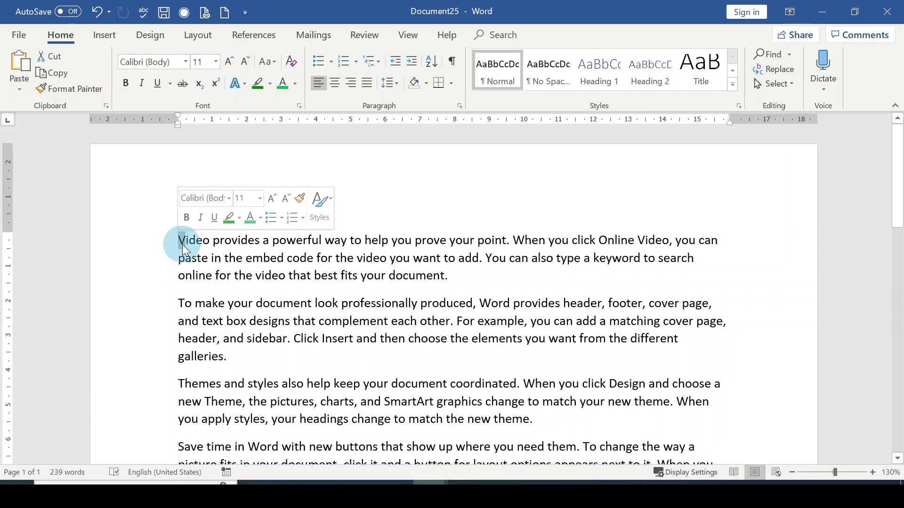
left_click(110, 37)
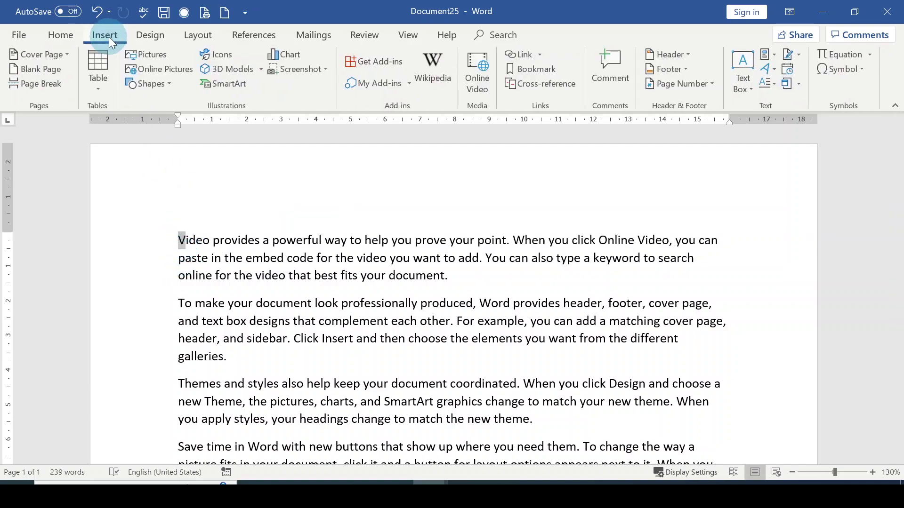
left_click(774, 85)
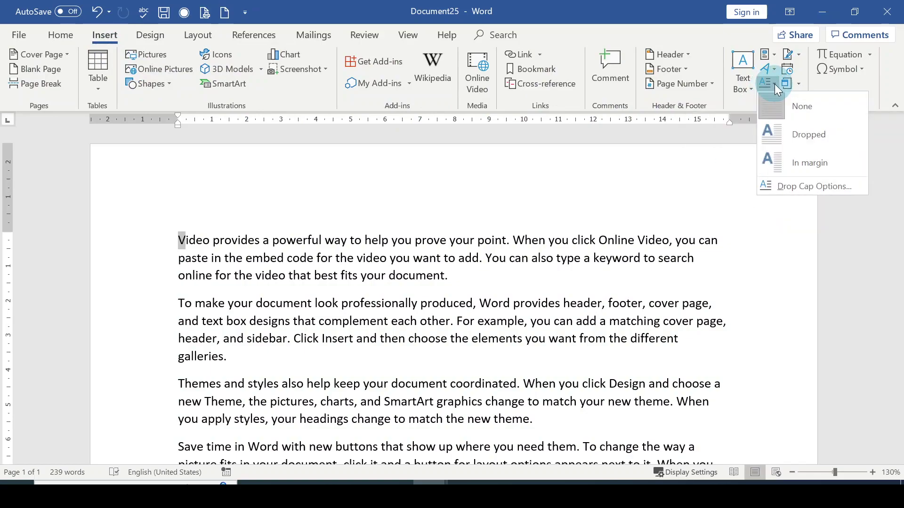
left_click(780, 139)
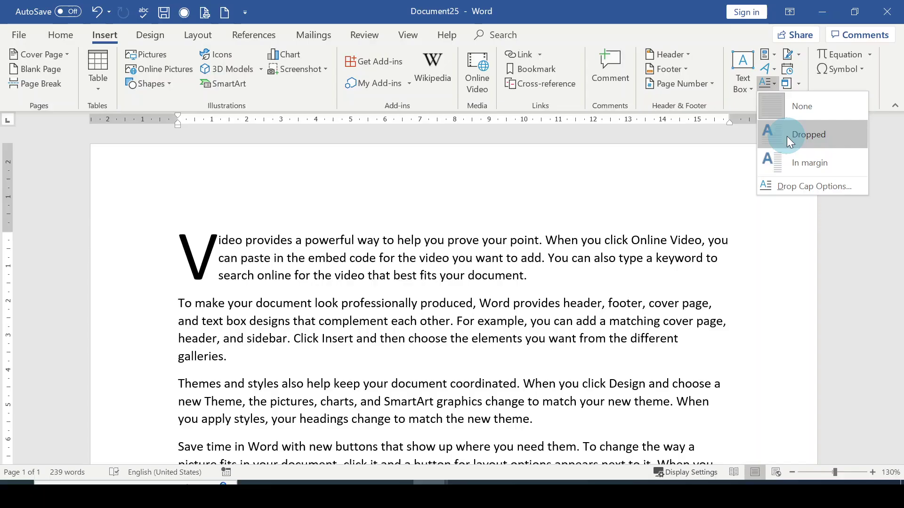
left_click(717, 209)
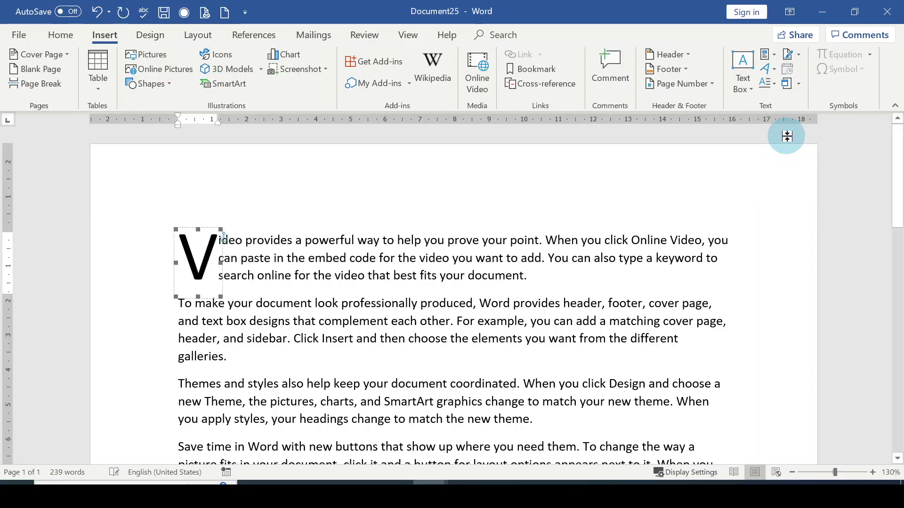
left_click(263, 321)
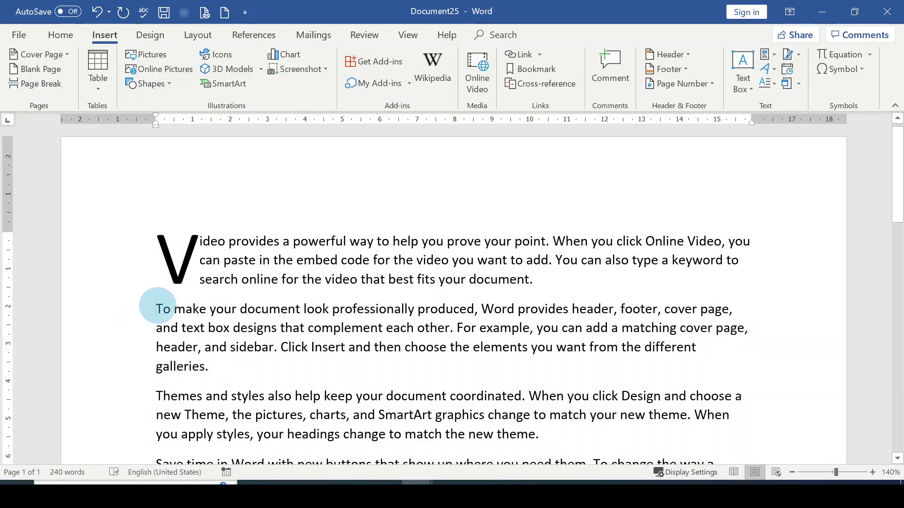
- Try an in-margin drop cap on 'To' at the start of paragraph two
left_click_drag(154, 309, 170, 309)
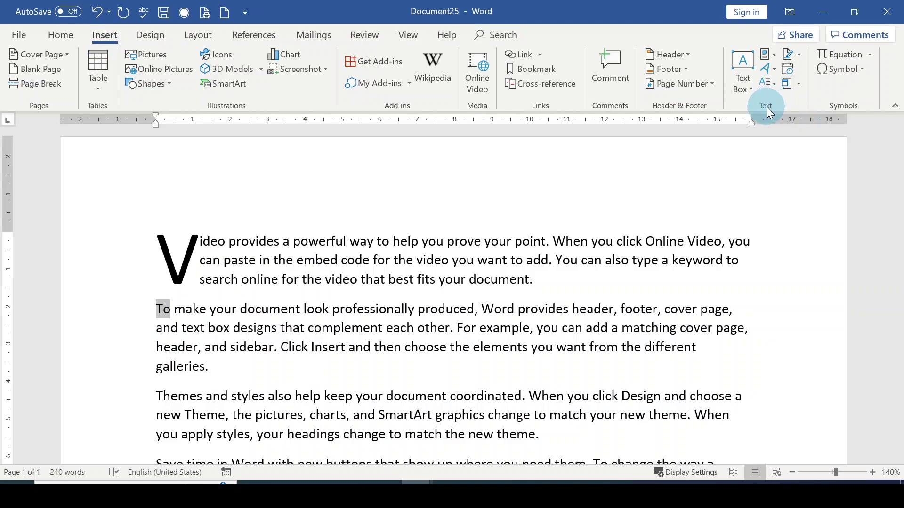
left_click(775, 85)
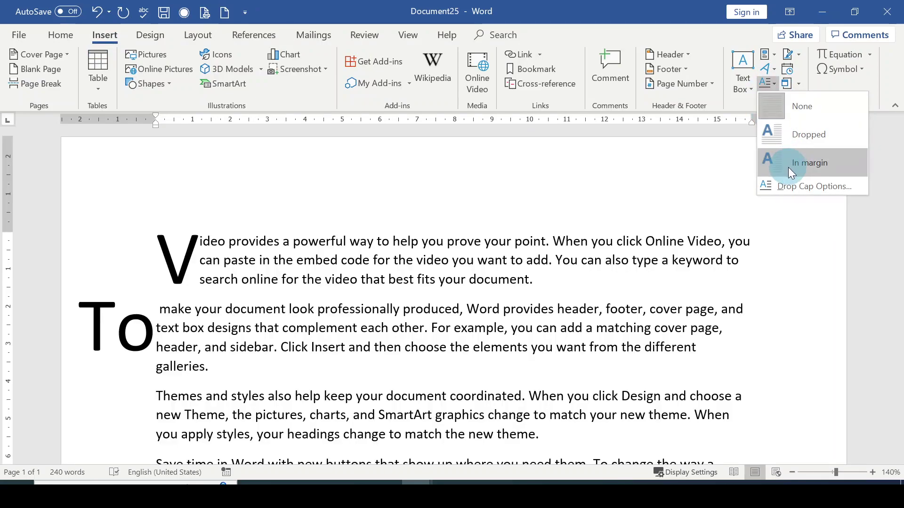
left_click(790, 167)
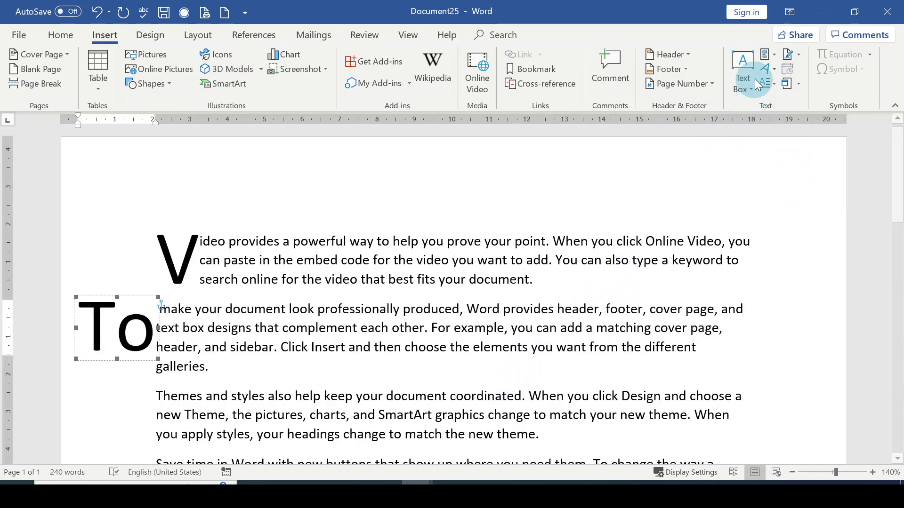
- Set the 'To' drop cap back to None and bring up the dropped V's settings
left_click(772, 85)
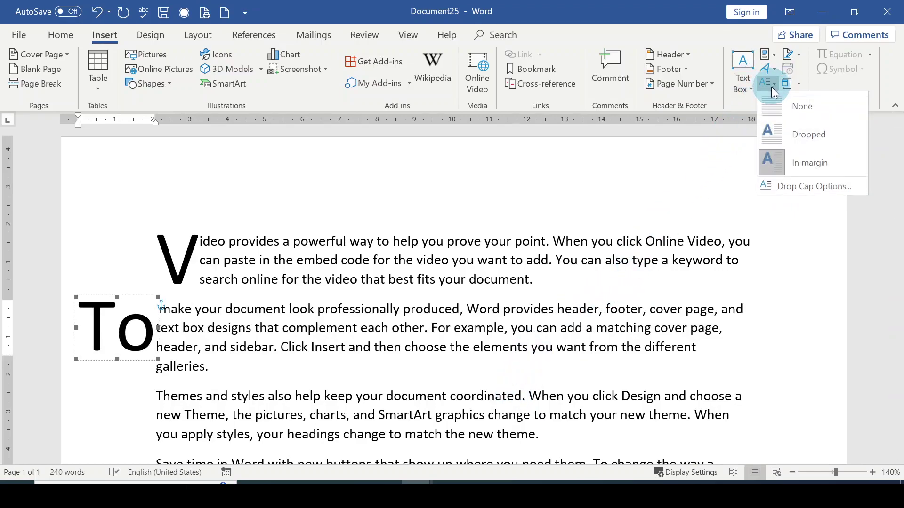
left_click(784, 114)
left_click(811, 226)
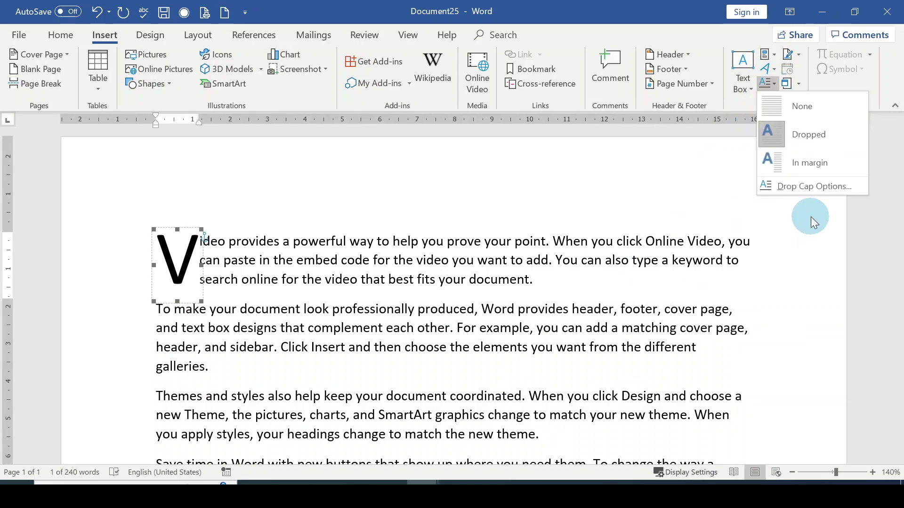
left_click(800, 188)
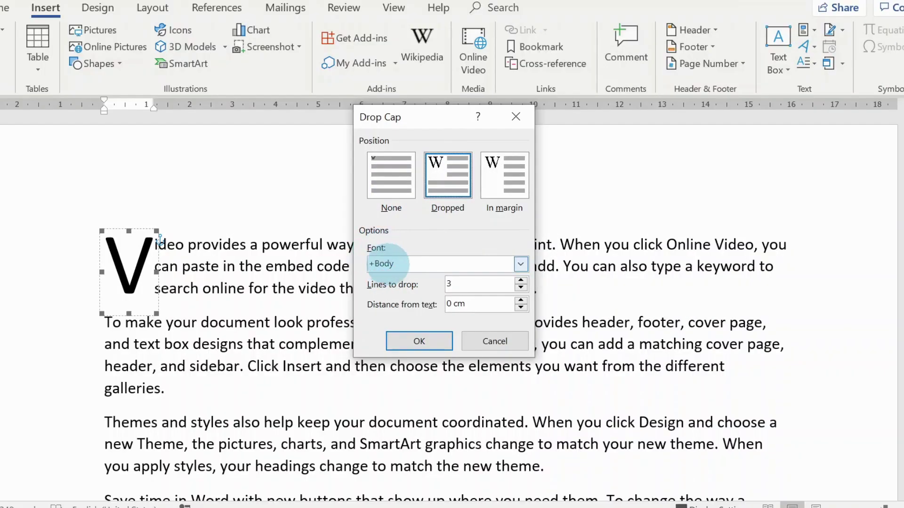
- Give the dropped V Abadi font, five lines to drop and 0.5 cm from text
left_click(520, 263)
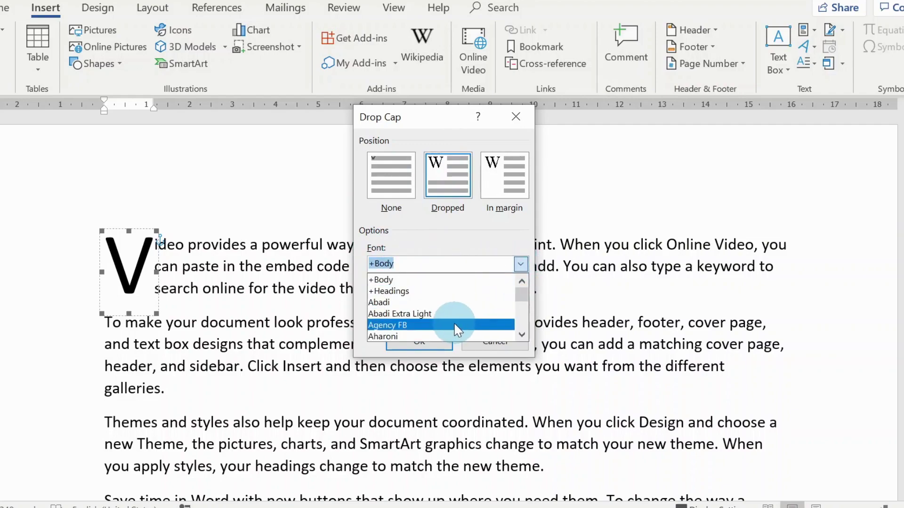
left_click(444, 302)
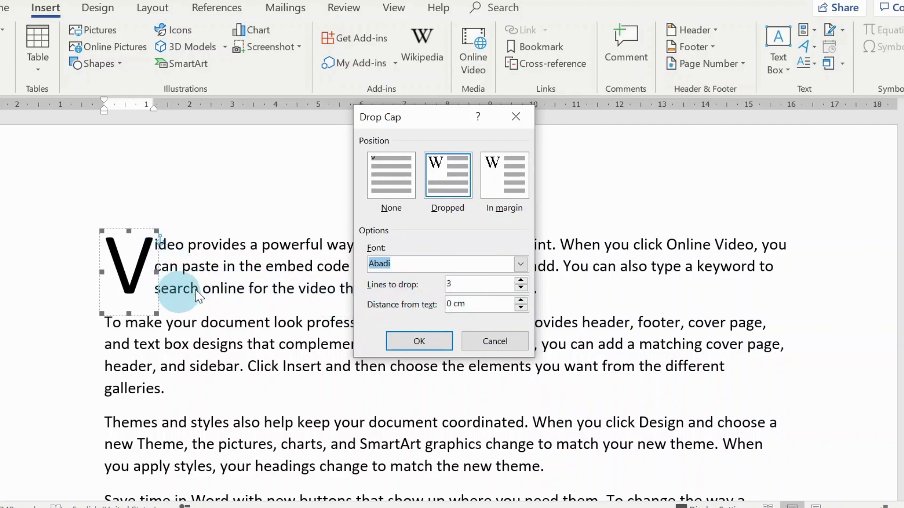
left_click(520, 280)
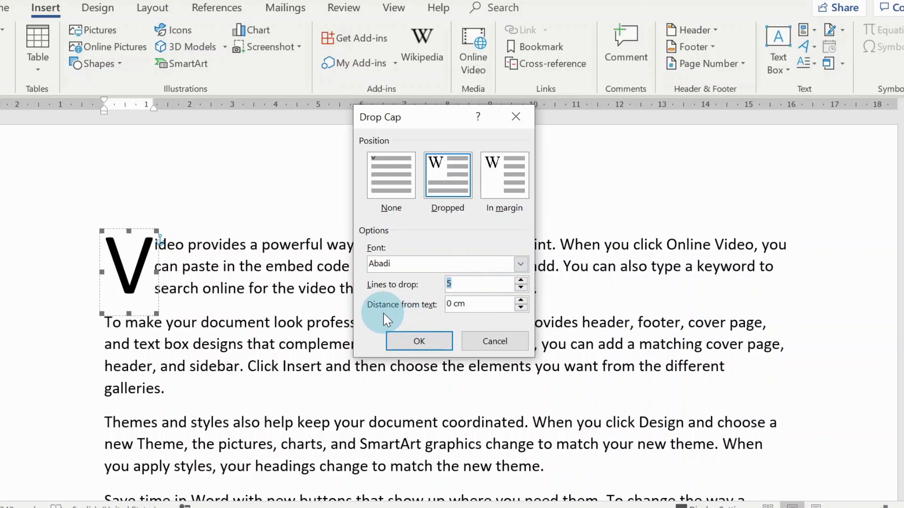
left_click(520, 299)
left_click(521, 299)
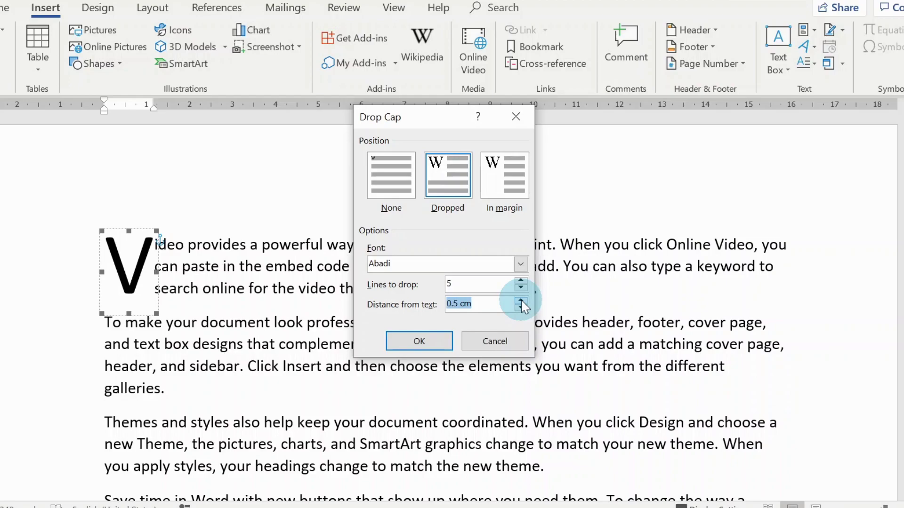
left_click(421, 342)
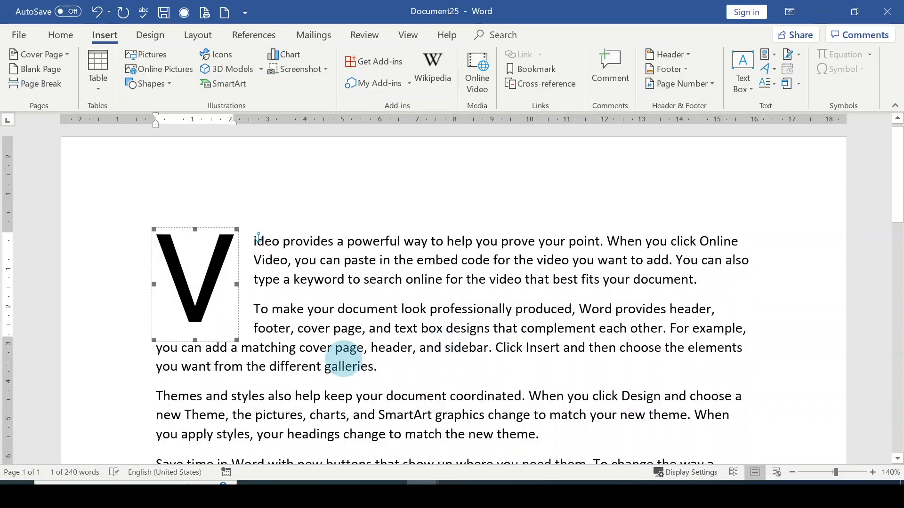